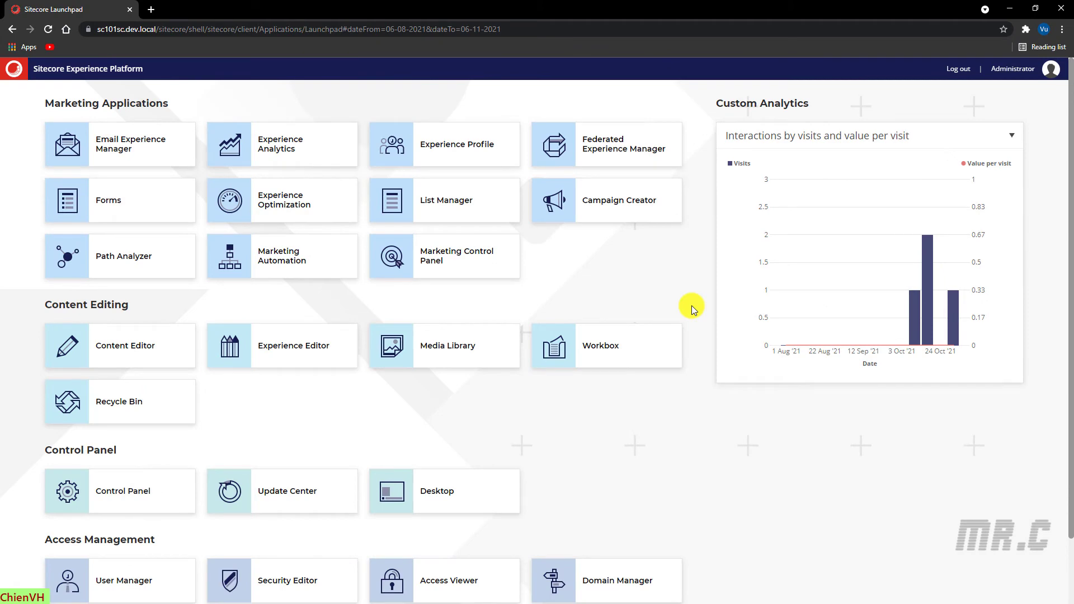
# Open the Sitecore Desktop and switch its content database to master.
pyautogui.scroll(-2, 692, 307)
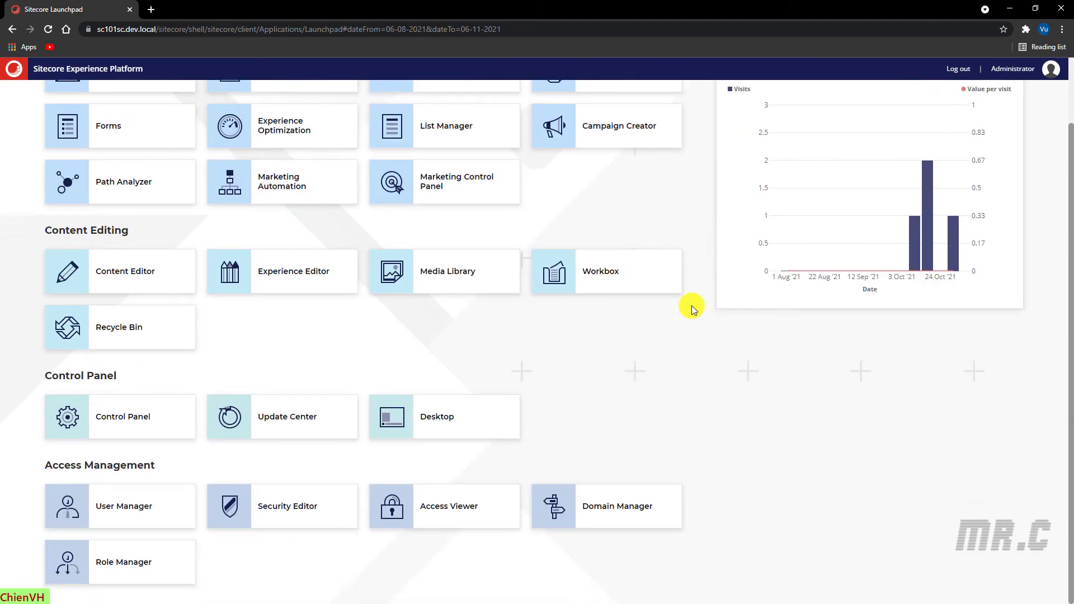
pyautogui.click(449, 418)
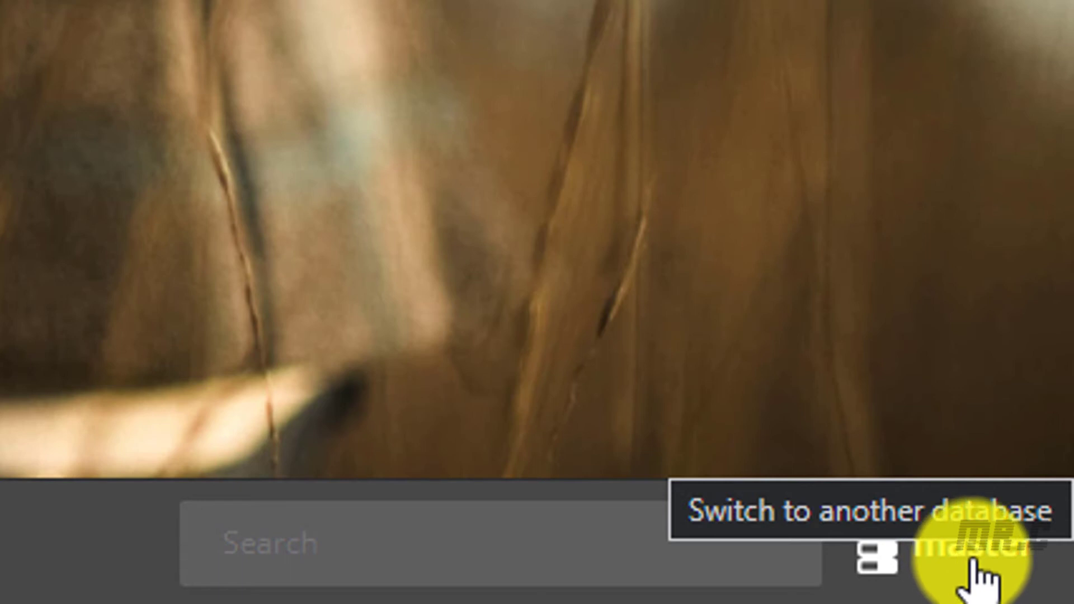
pyautogui.click(969, 568)
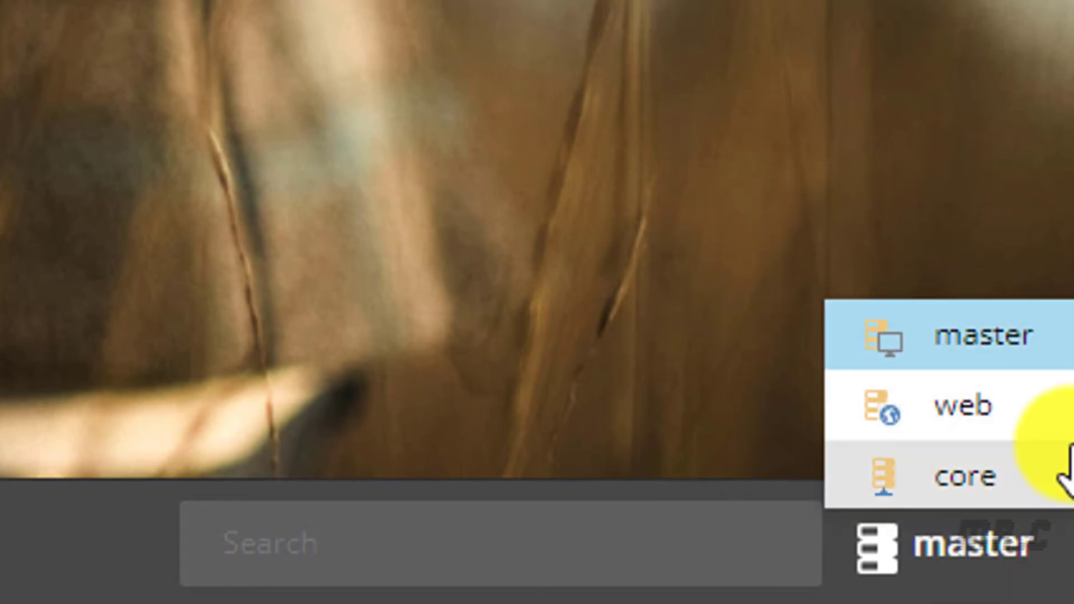
pyautogui.click(1016, 350)
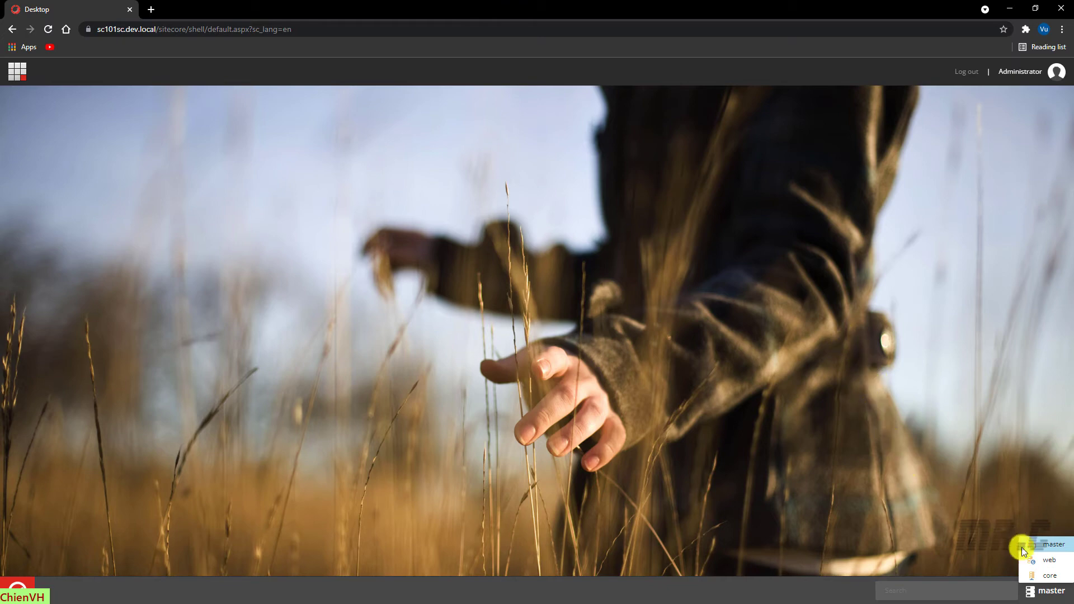
# Toggle the Desktop's content database between web and master, ending on web.
pyautogui.click(1046, 561)
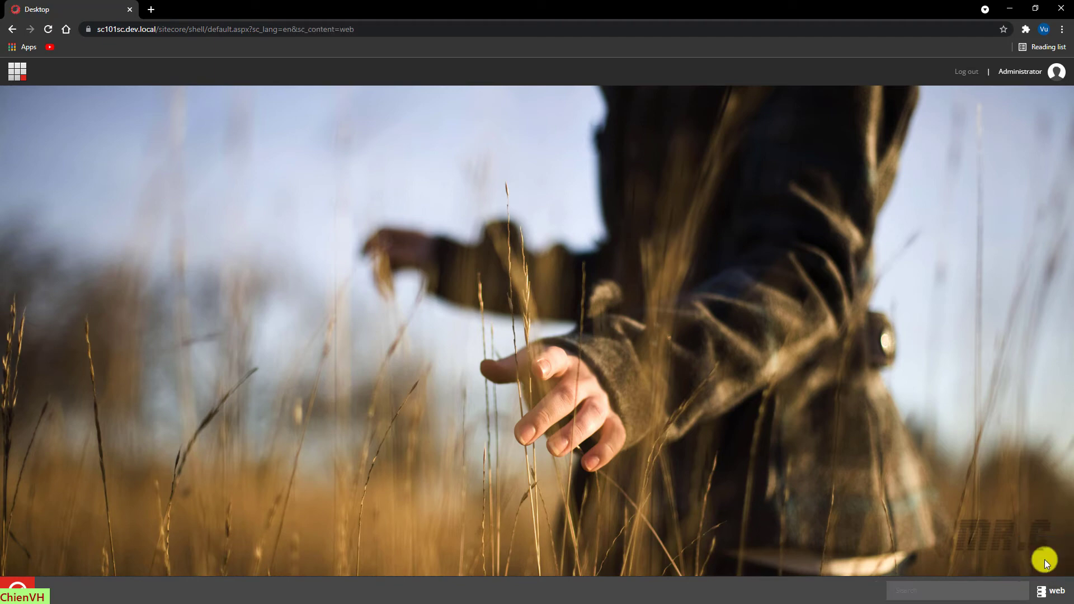
pyautogui.click(1051, 585)
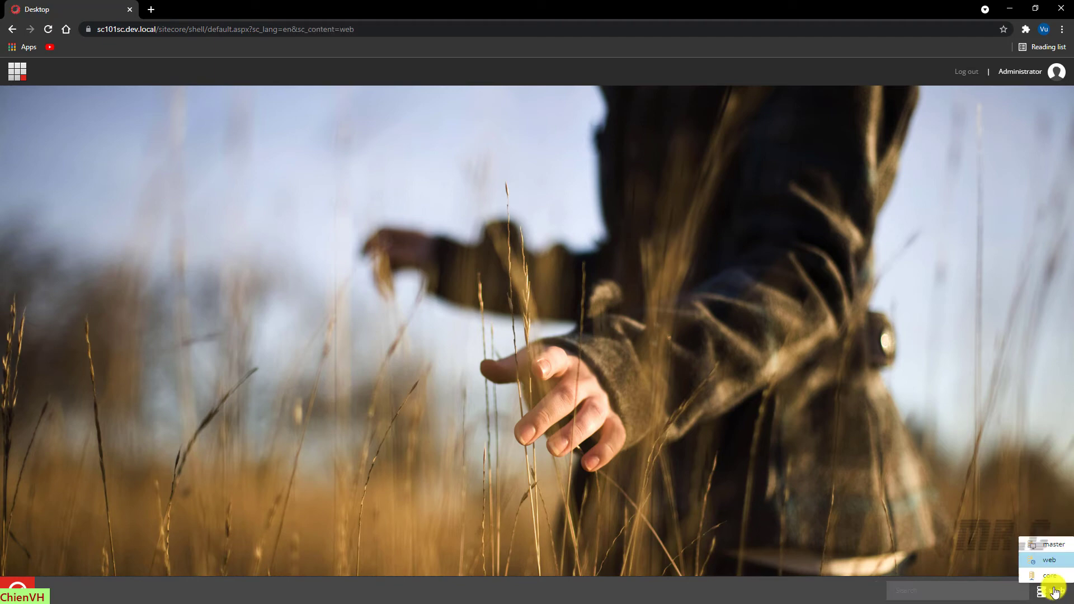
pyautogui.click(1058, 551)
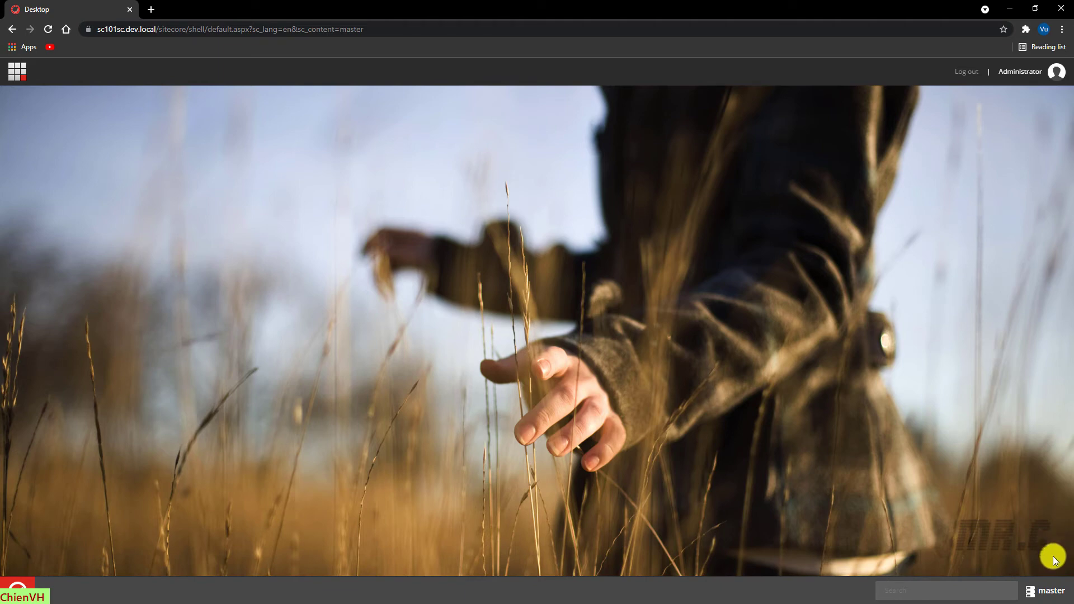
pyautogui.click(1048, 588)
pyautogui.click(1051, 564)
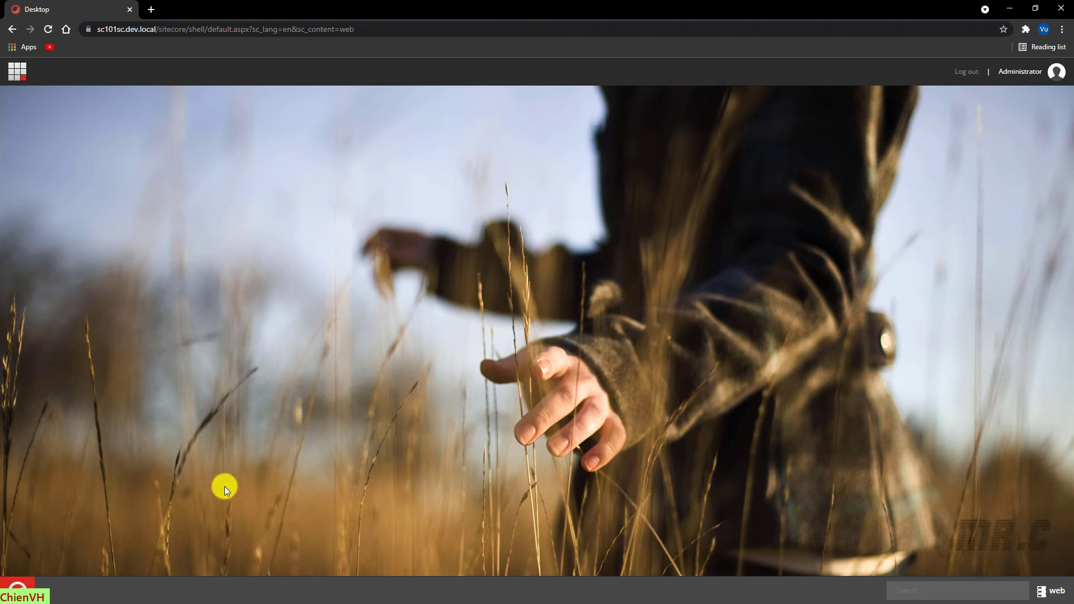
# Compare the Home item in Content Editor on the web database, then on master.
pyautogui.click(19, 593)
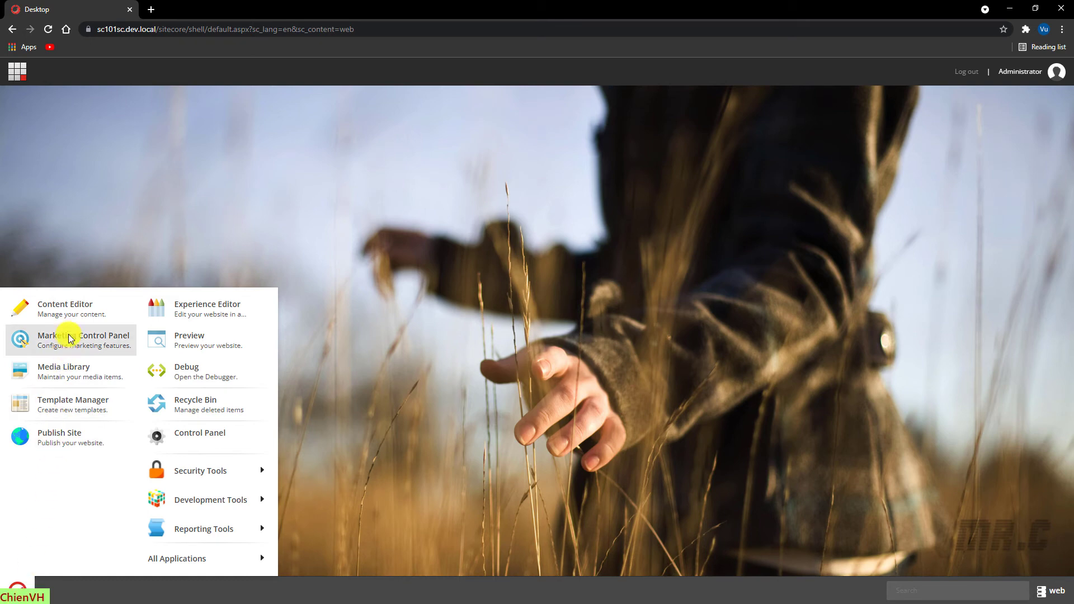
pyautogui.click(71, 311)
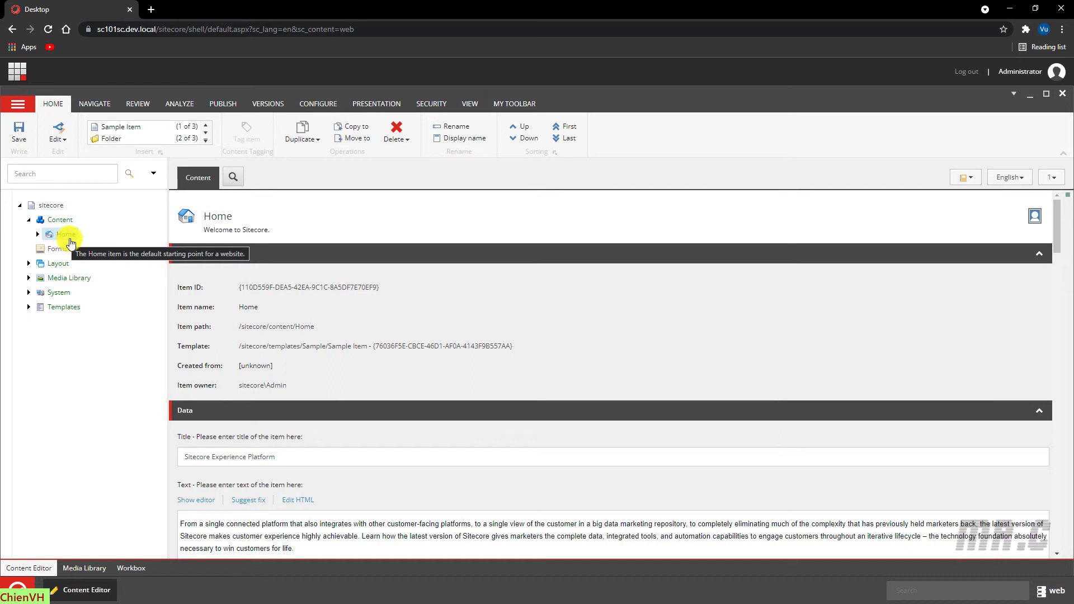
pyautogui.click(1059, 593)
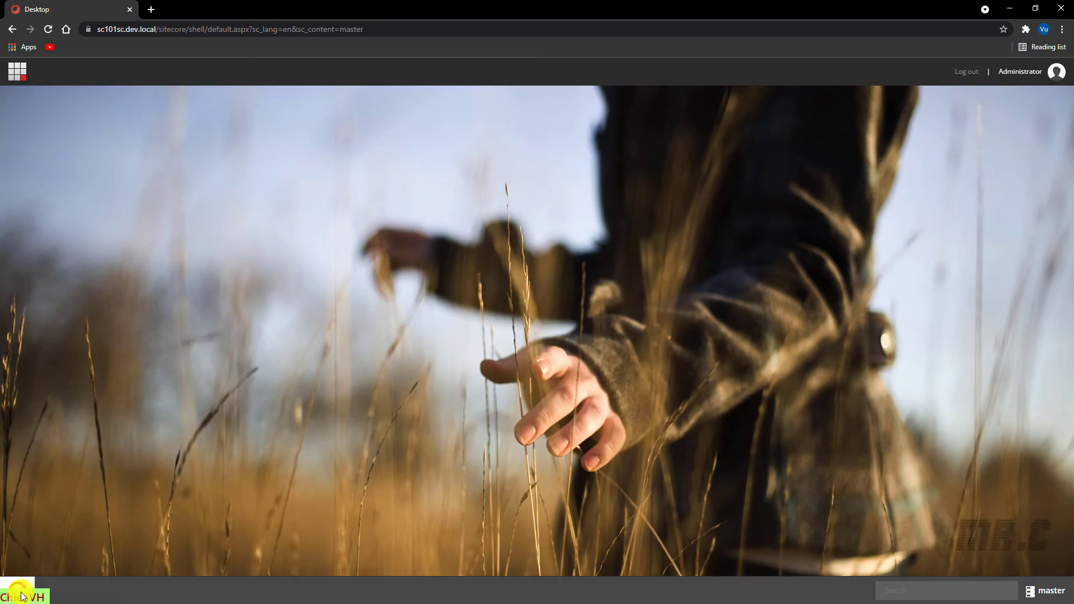
pyautogui.click(19, 593)
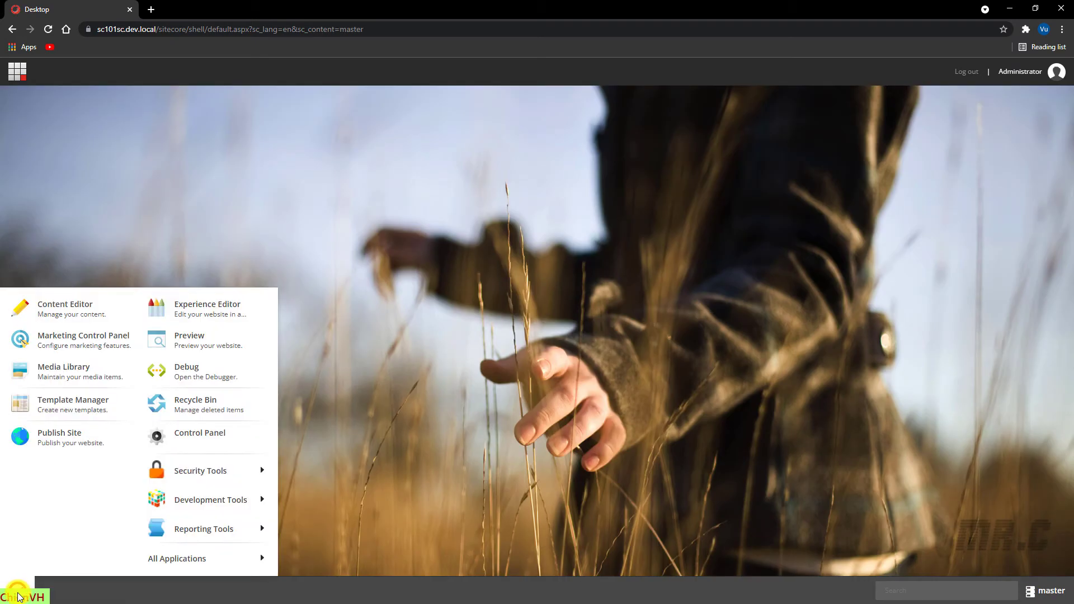
pyautogui.click(77, 307)
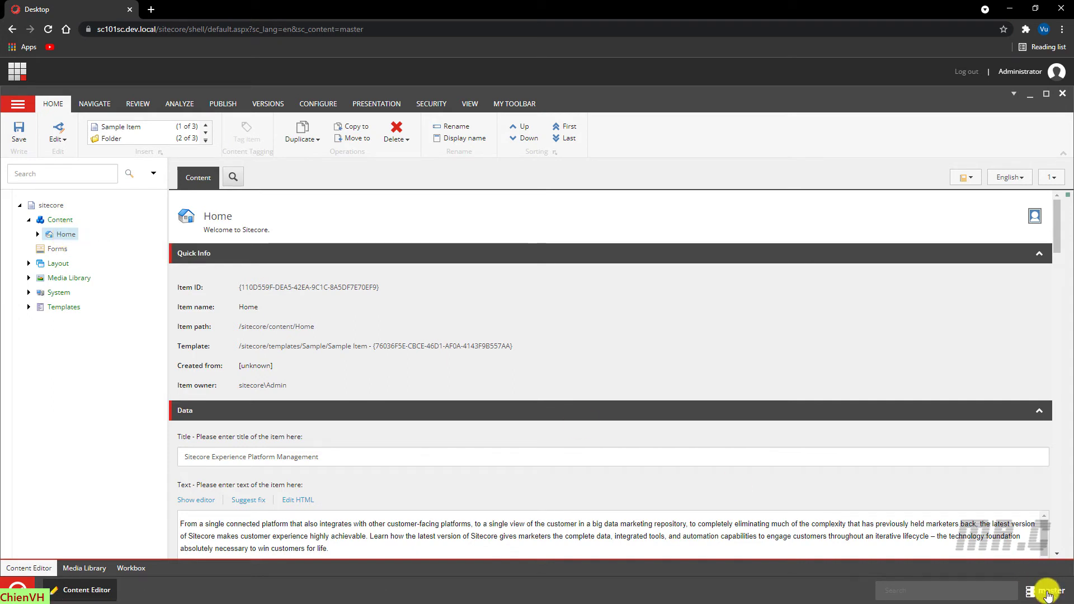
pyautogui.click(1048, 594)
# Switch the Desktop to the core database and browse its content tree in Content Editor.
pyautogui.click(1051, 582)
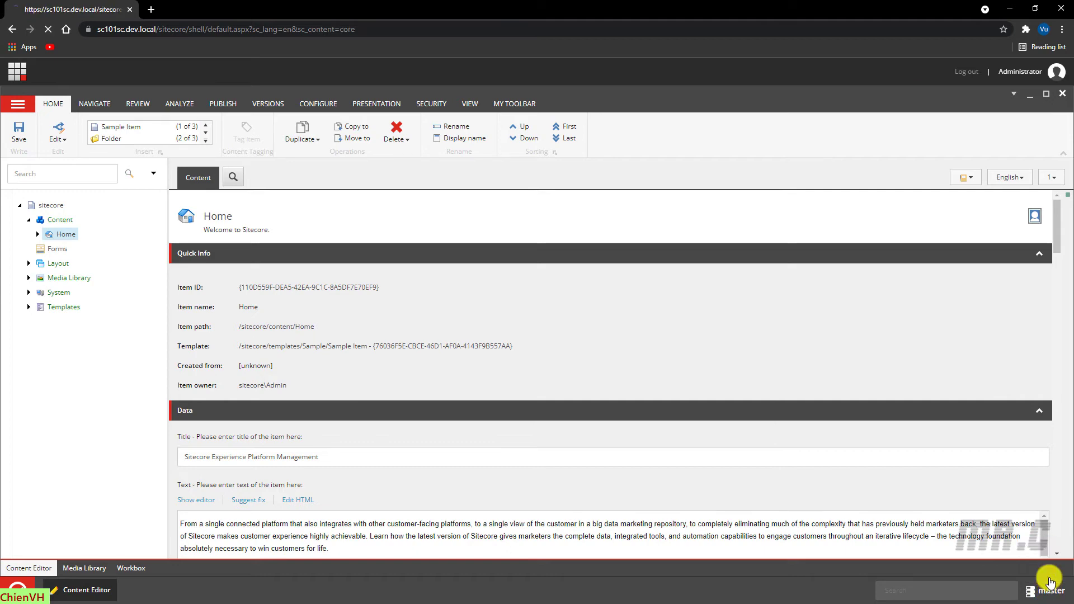
pyautogui.click(19, 587)
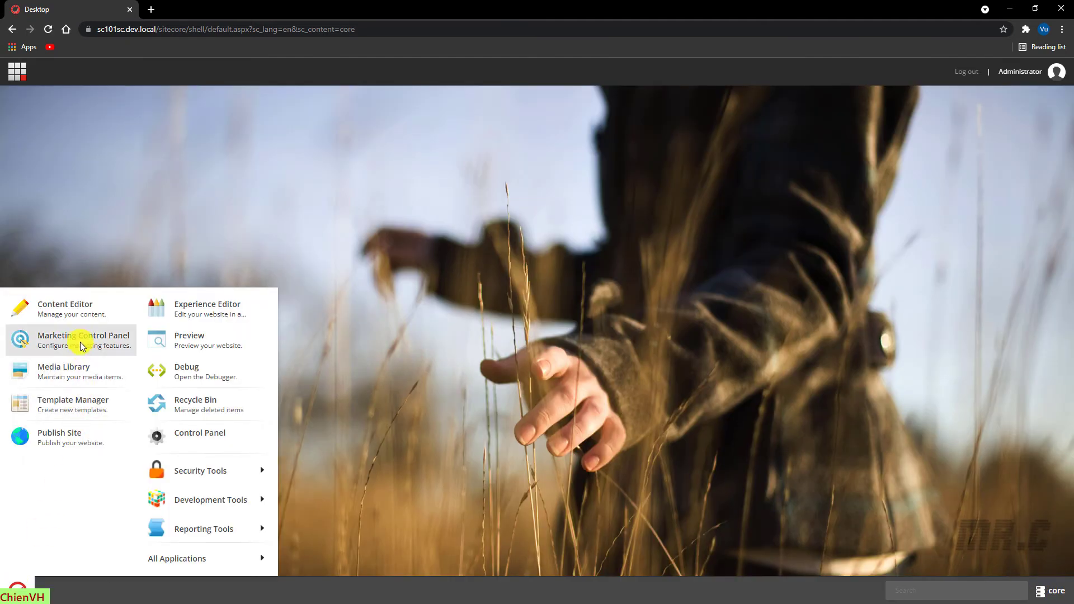
pyautogui.click(70, 306)
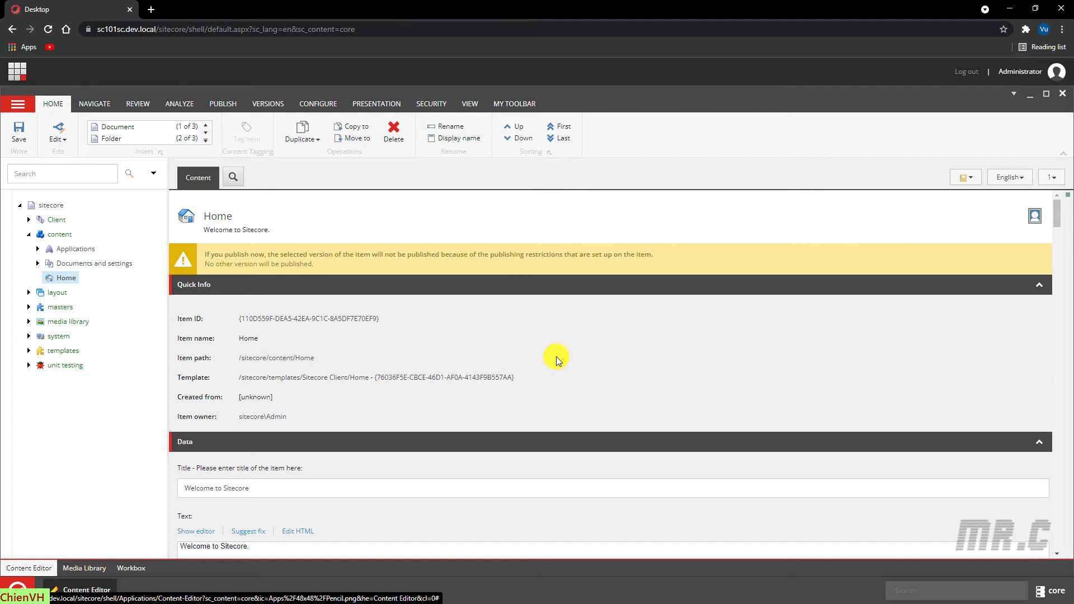
pyautogui.scroll(-3, 726, 412)
pyautogui.scroll(3, 737, 419)
pyautogui.click(1061, 596)
# Switch back to master, then open Content Editor as a full page from the Launchpad tile.
pyautogui.click(1057, 551)
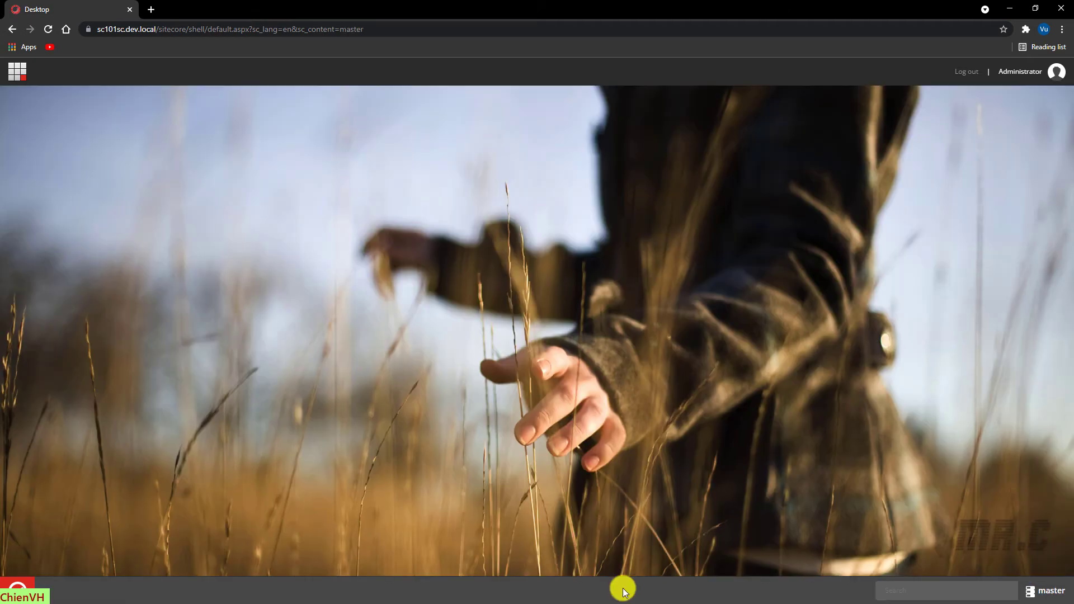
pyautogui.click(23, 591)
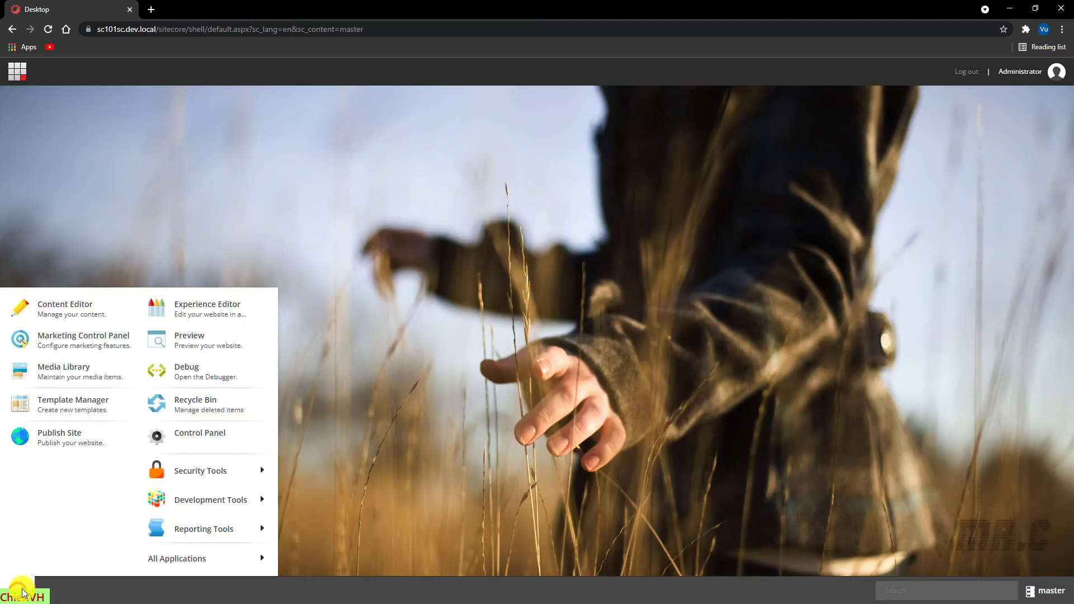
pyautogui.click(63, 306)
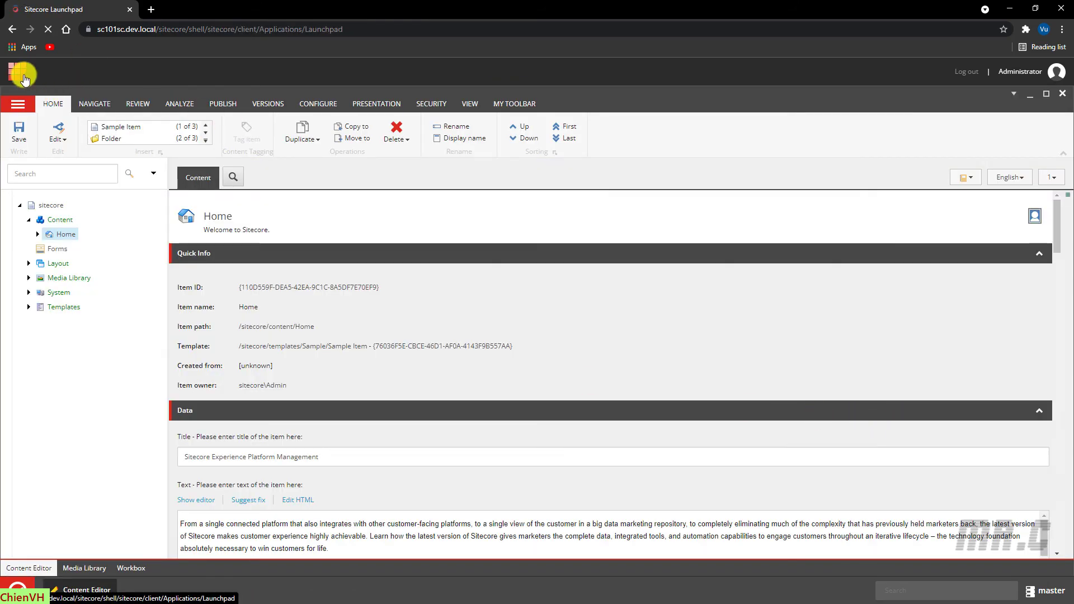
pyautogui.click(23, 74)
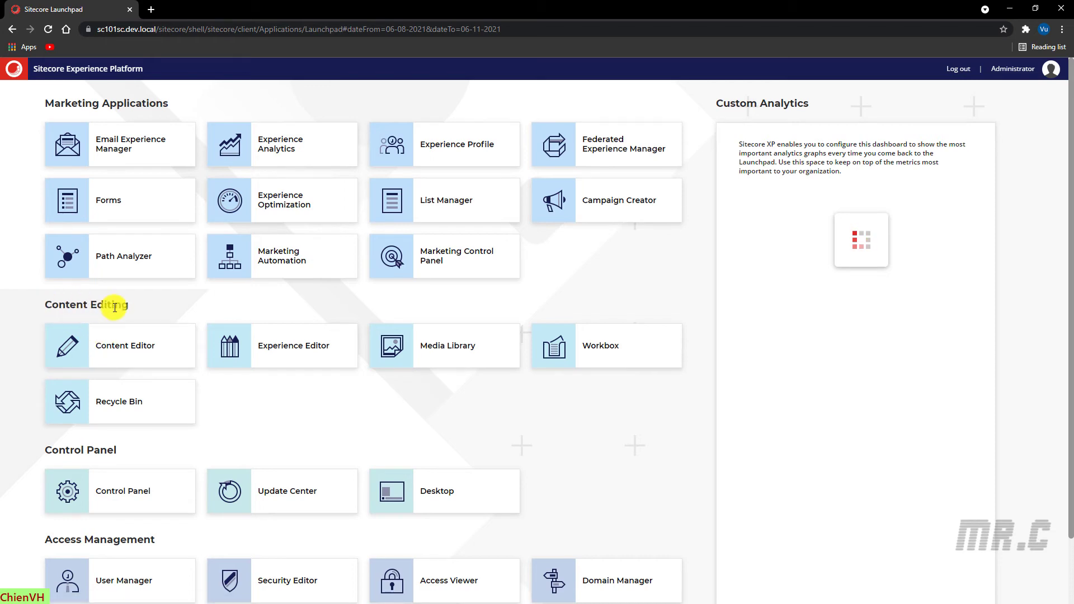
pyautogui.click(140, 333)
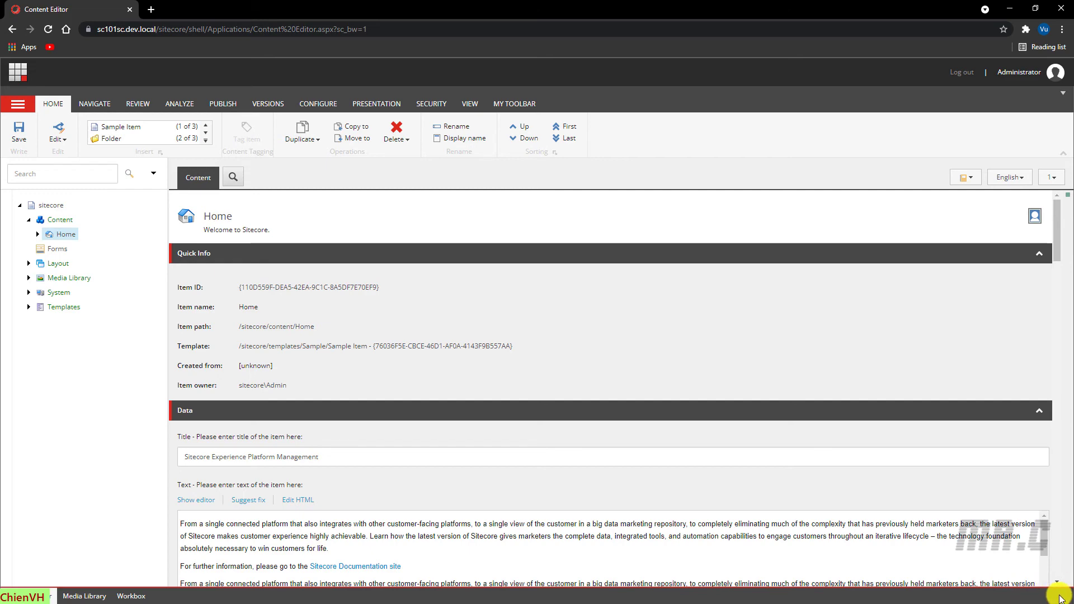
# Return to the Launchpad and open Content Editor from the Desktop's start menu.
pyautogui.click(19, 71)
pyautogui.click(435, 495)
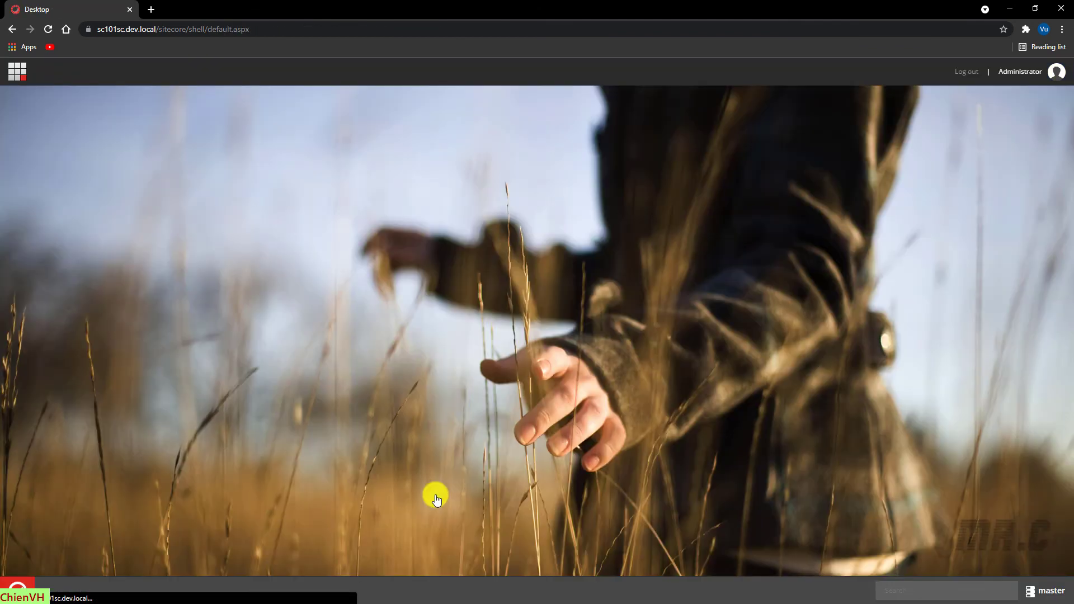
pyautogui.click(19, 592)
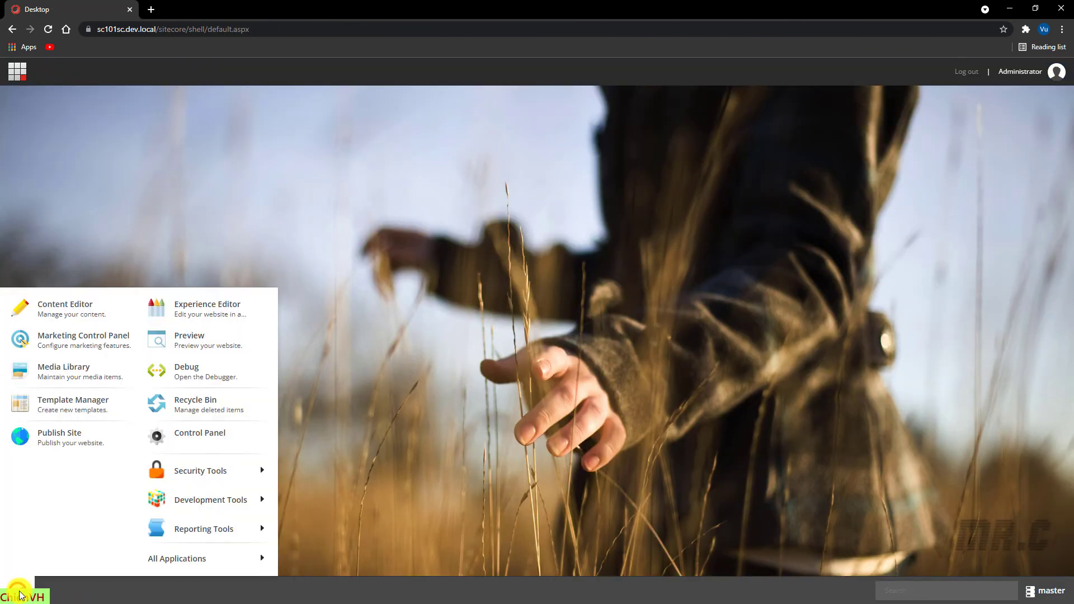
pyautogui.click(67, 311)
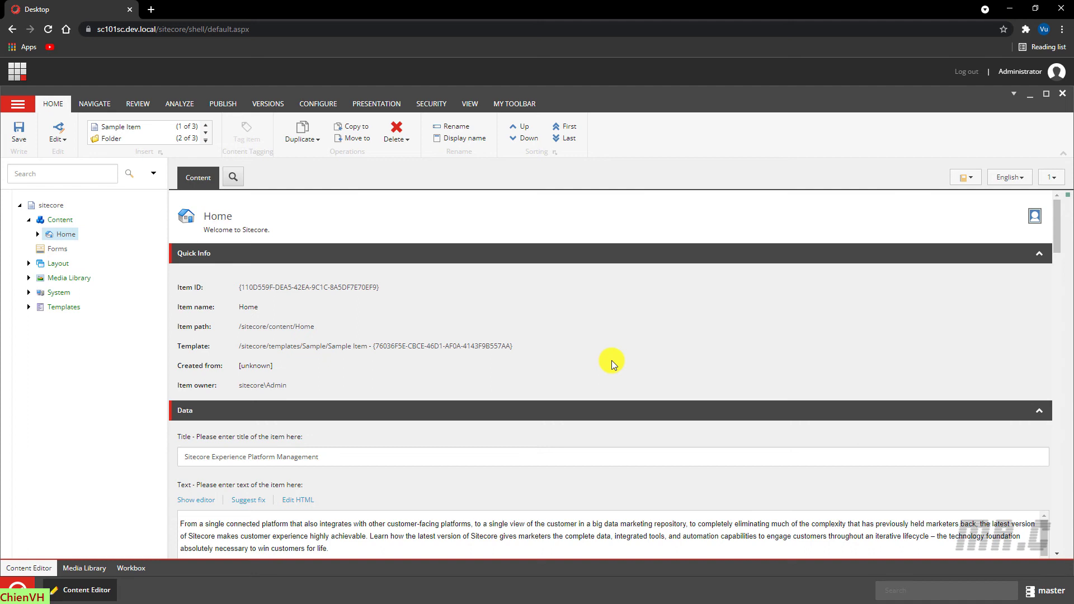
# Maximize SQL Server Management Studio and select sc101_Web among the sc101 databases.
pyautogui.hotkey('alt', 'Tab')
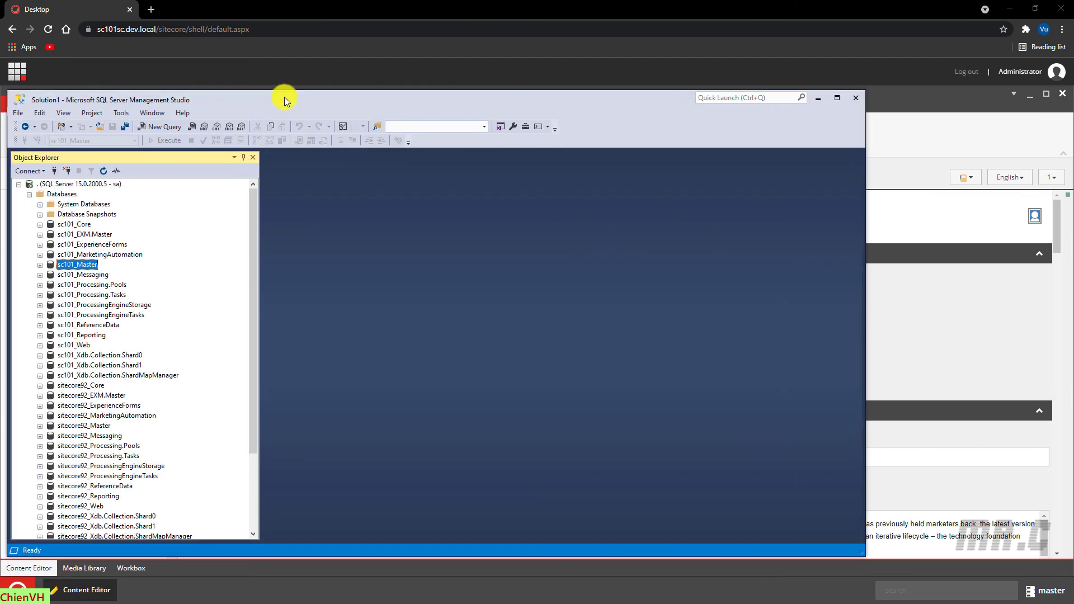
pyautogui.doubleClick(401, 96)
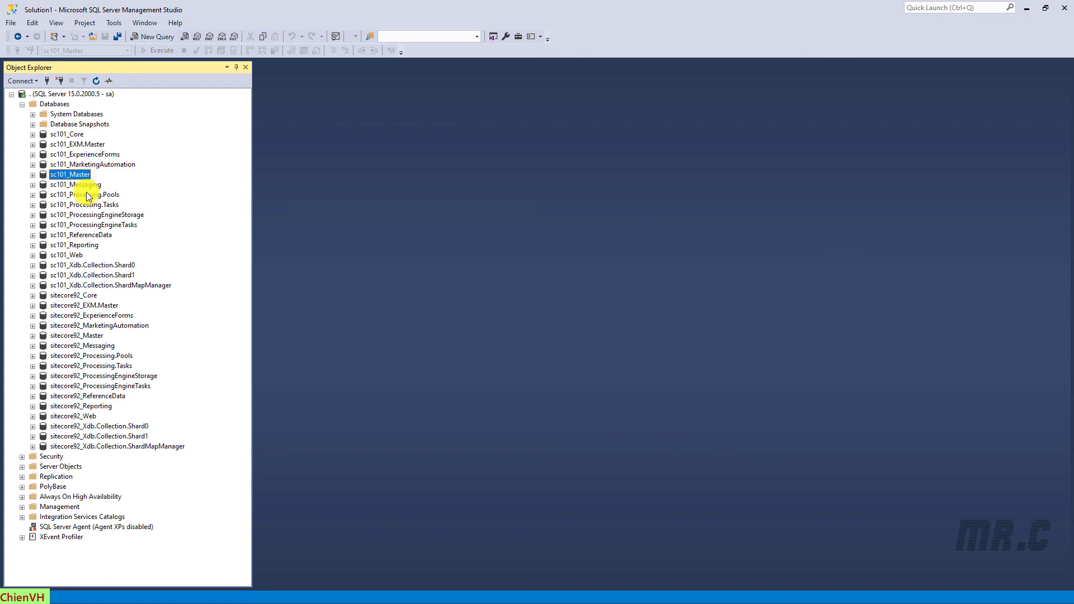
pyautogui.click(75, 257)
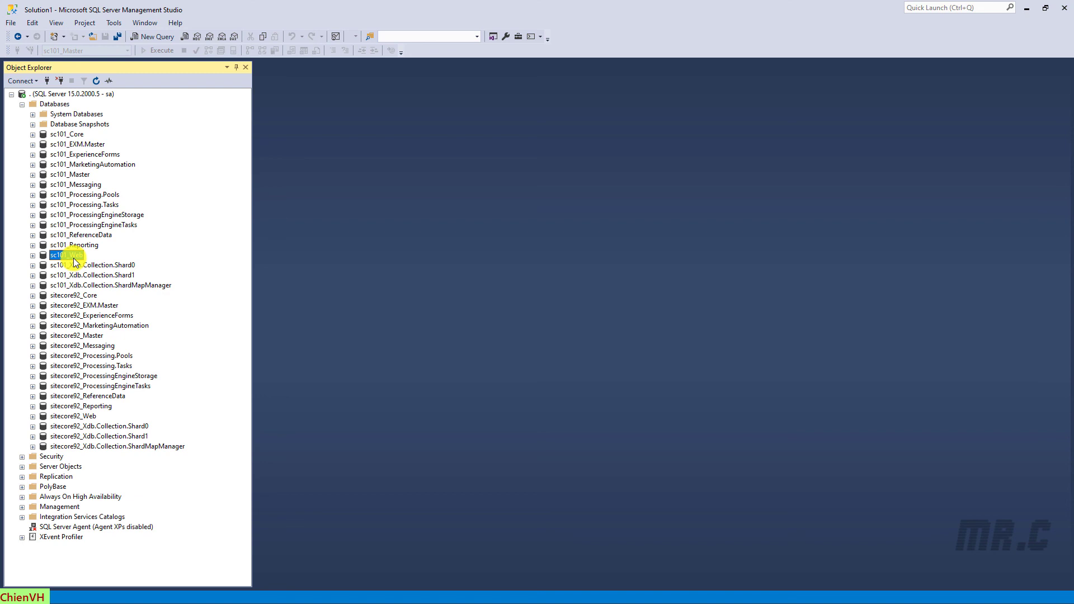
# Minimize SQL Server Management Studio and go back to the Sitecore Launchpad.
pyautogui.click(1026, 8)
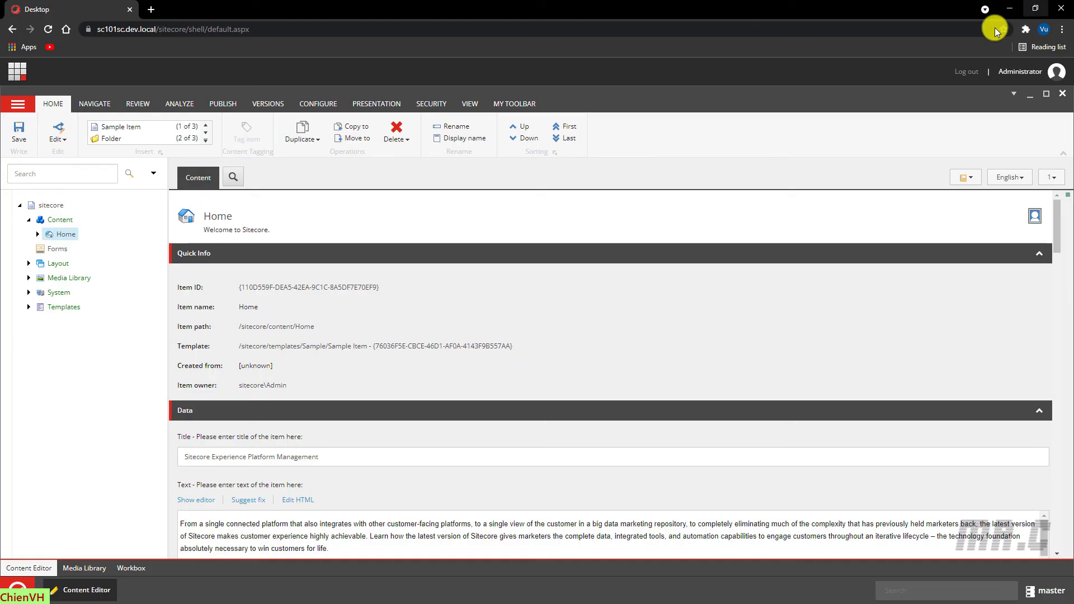
pyautogui.click(19, 71)
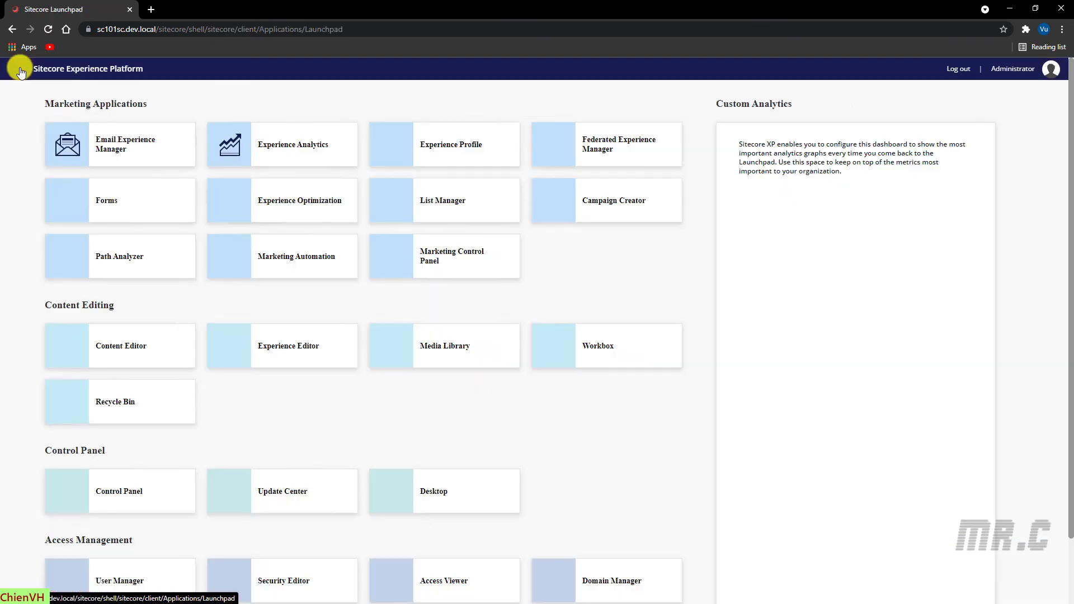